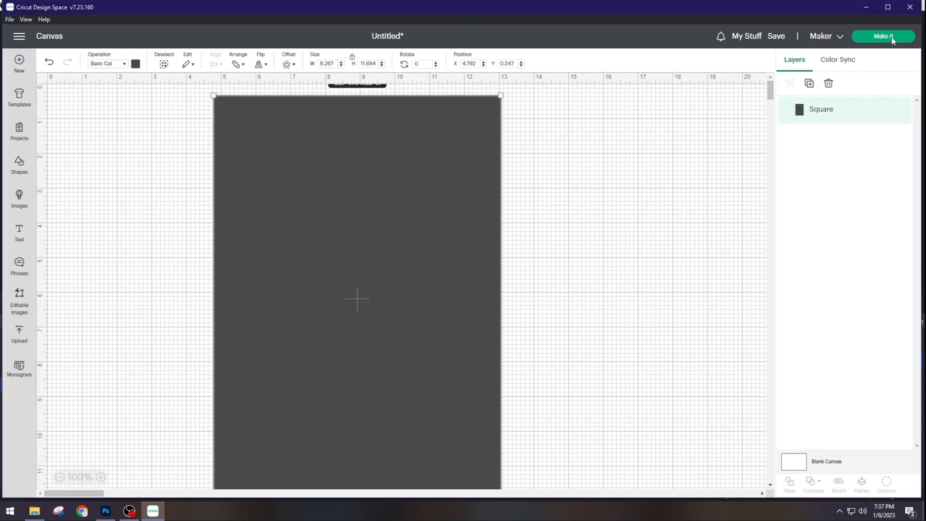
Send the square to the cutting preparation with the 12 in x 24 in mat and continue to the machine connection page.
click(528, 53)
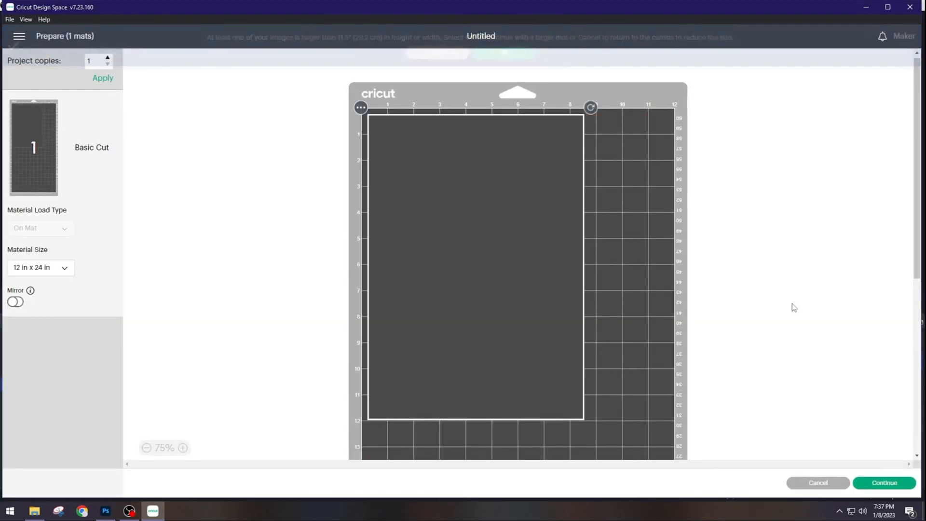
click(885, 483)
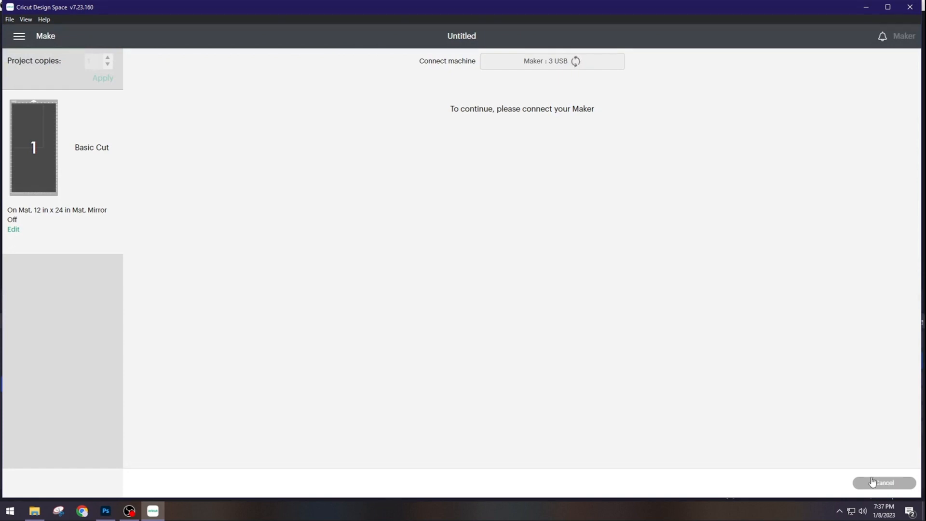
click(217, 175)
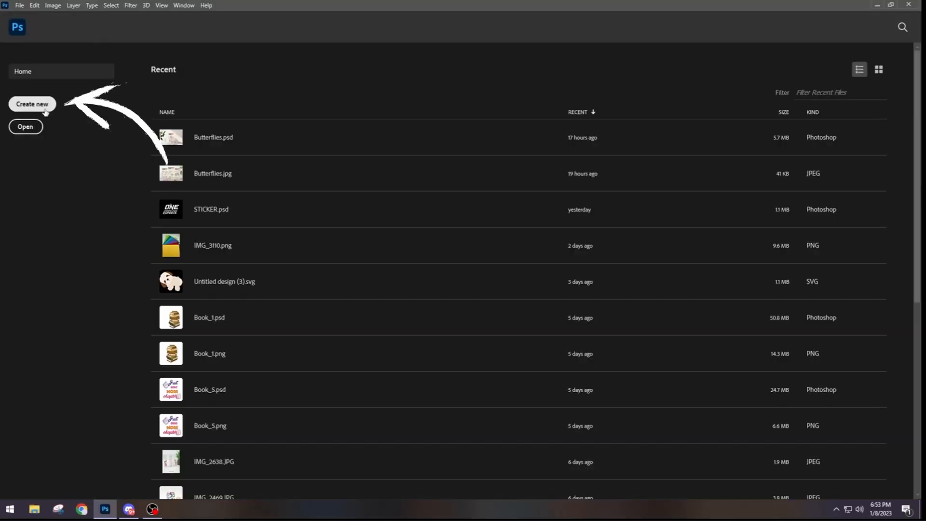
Switch to Photoshop and create a new A4 portrait document at 300 pixels/inch with its units set to inches.
click(45, 111)
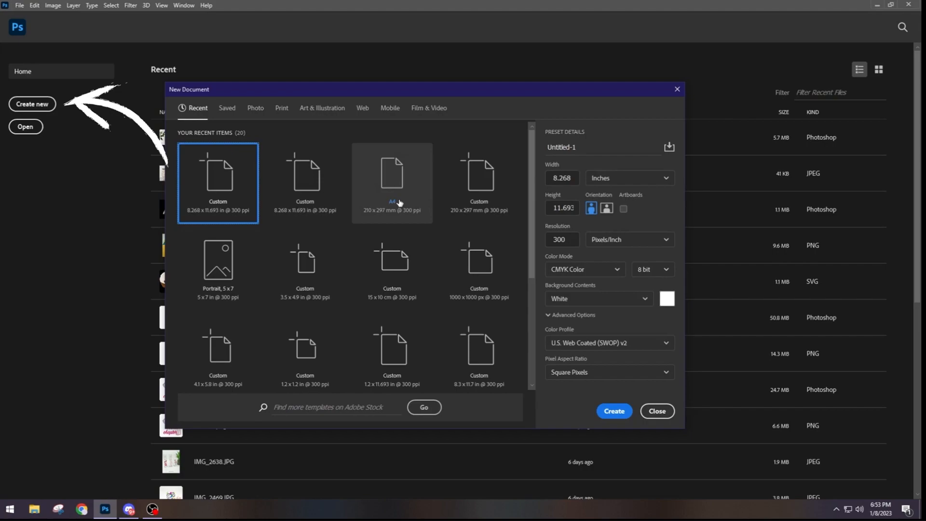
click(400, 203)
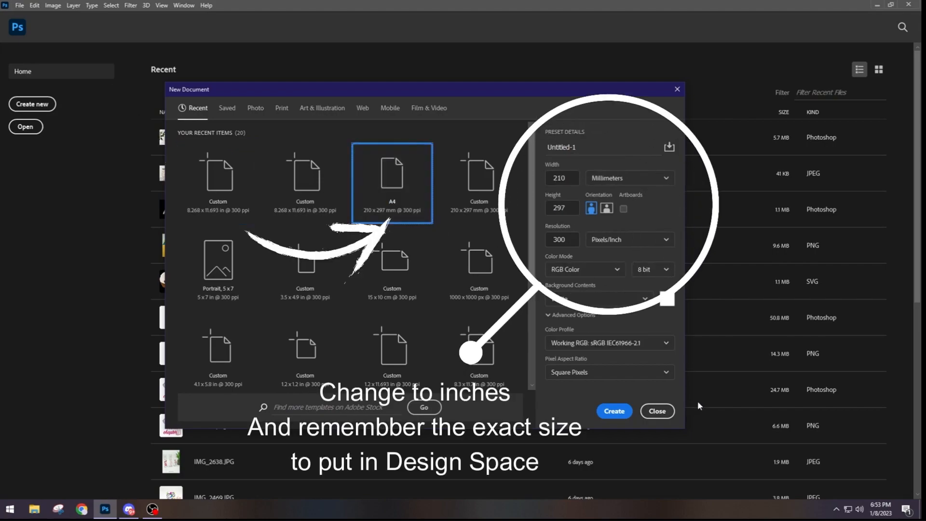
click(641, 177)
click(626, 214)
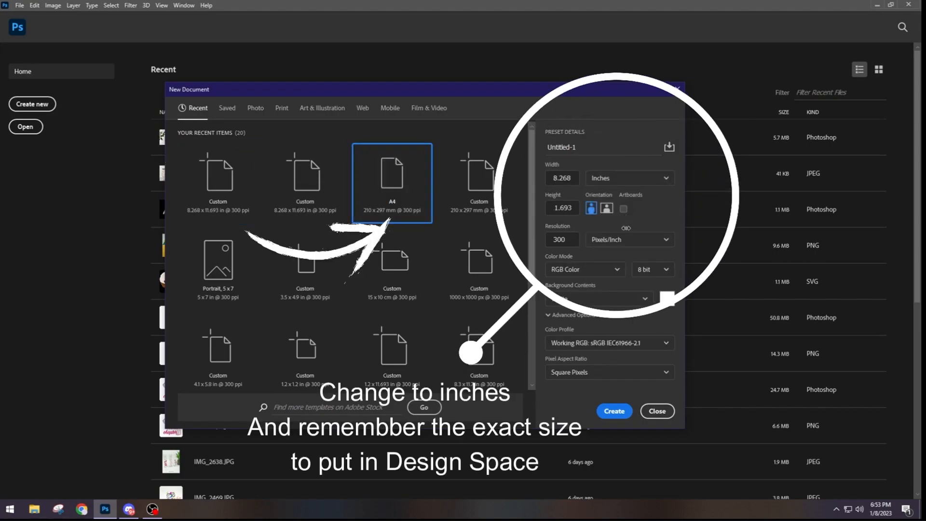
click(614, 411)
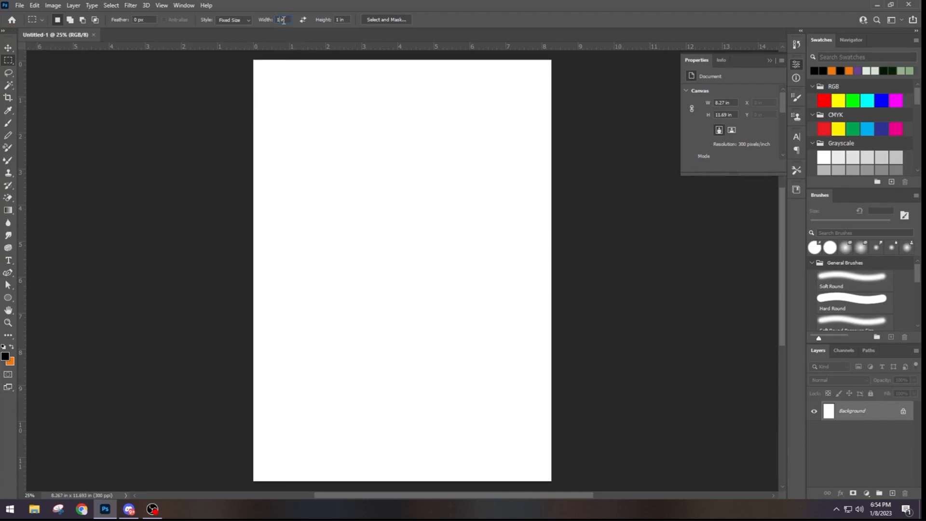
Set the rectangular marquee's fixed size to 0.25 in wide and 0.25 in high.
key(BackSpace)
key(BackSpace)
text(.25)
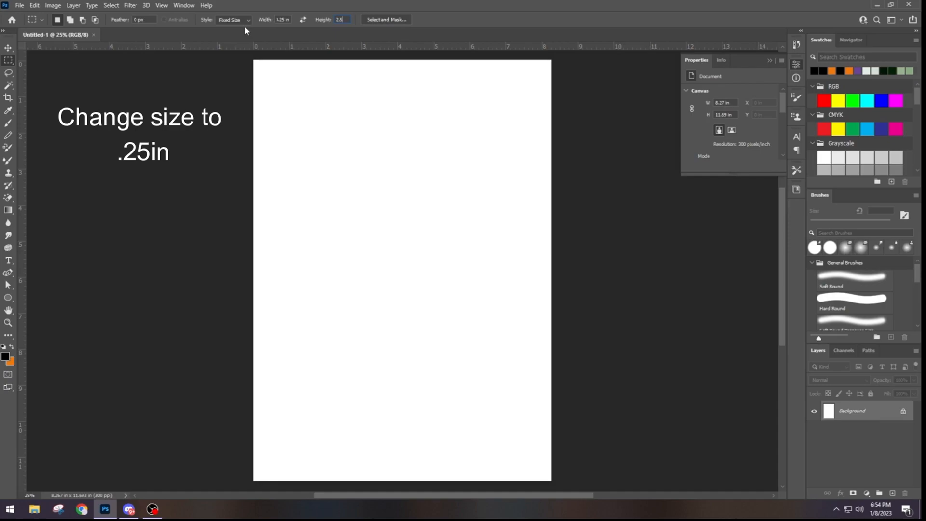
key(BackSpace)
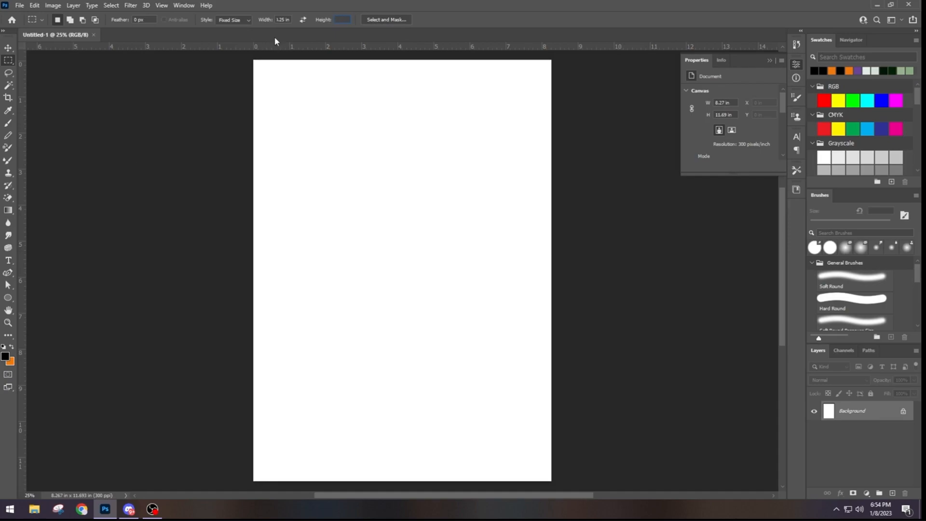
text(.25)
Add a new layer and fill a 0.25 in square selection near the page's upper part with the foreground color.
click(892, 494)
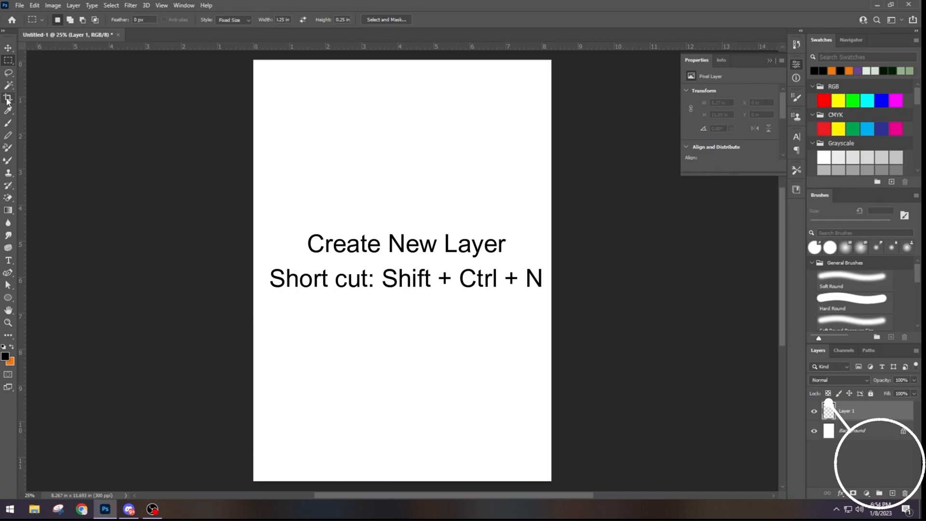
click(350, 127)
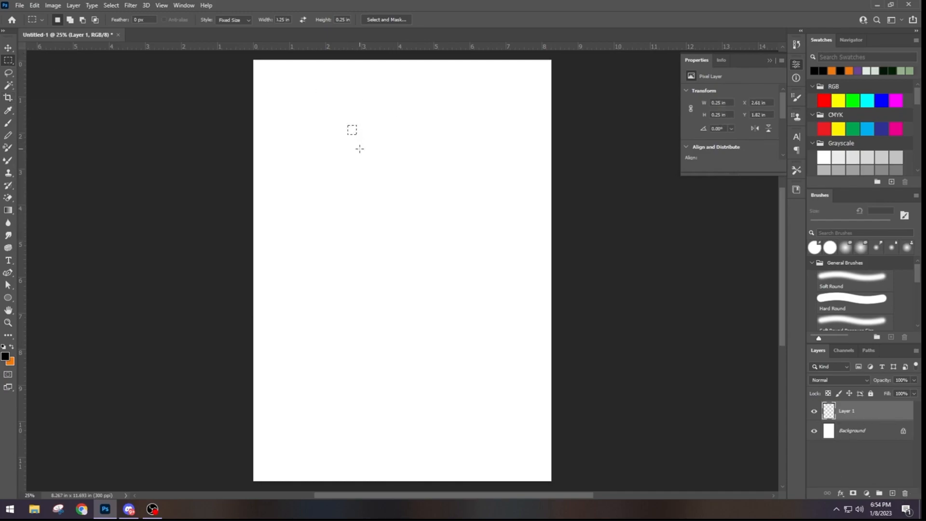
click(35, 6)
click(73, 155)
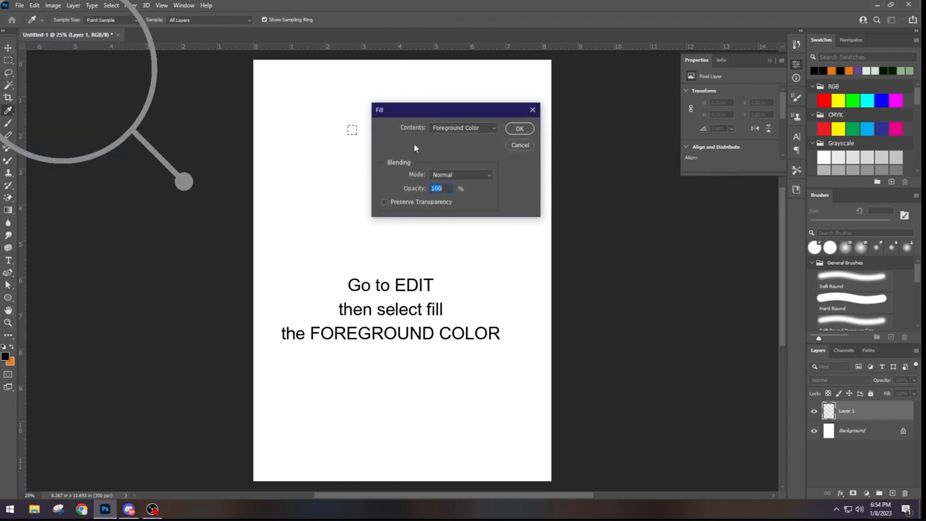
click(521, 128)
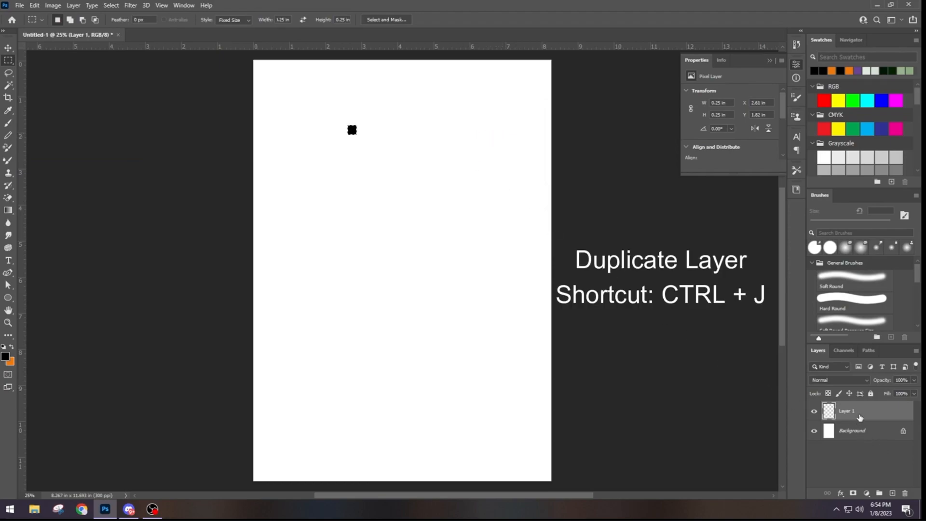
Duplicate the layer holding the black square, keeping the default copy name.
right_click(860, 418)
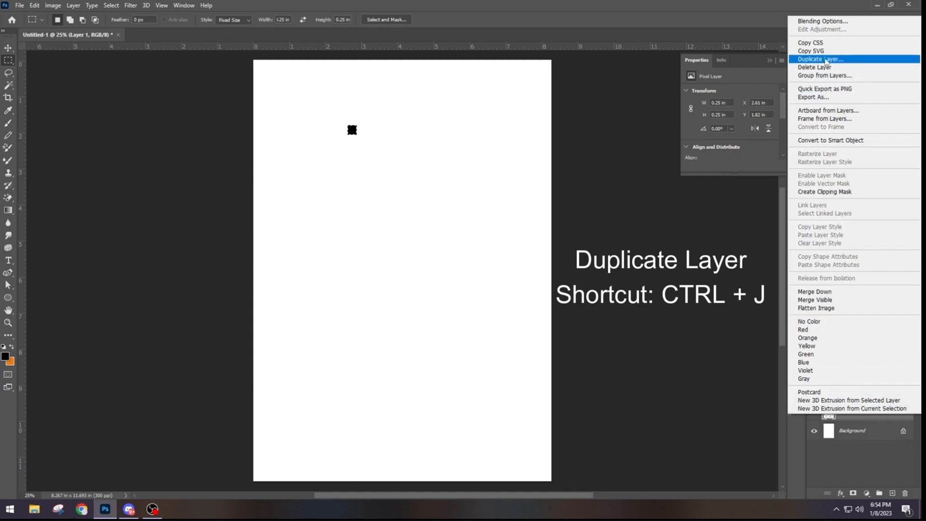
click(819, 59)
click(539, 142)
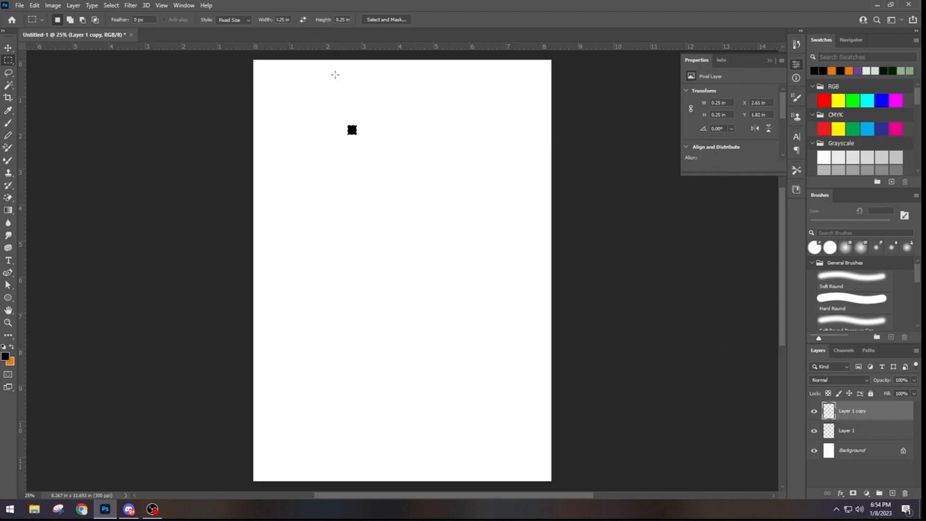
Select the whole canvas and align the copied square to its top-left corner with the Move tool.
click(109, 5)
click(107, 19)
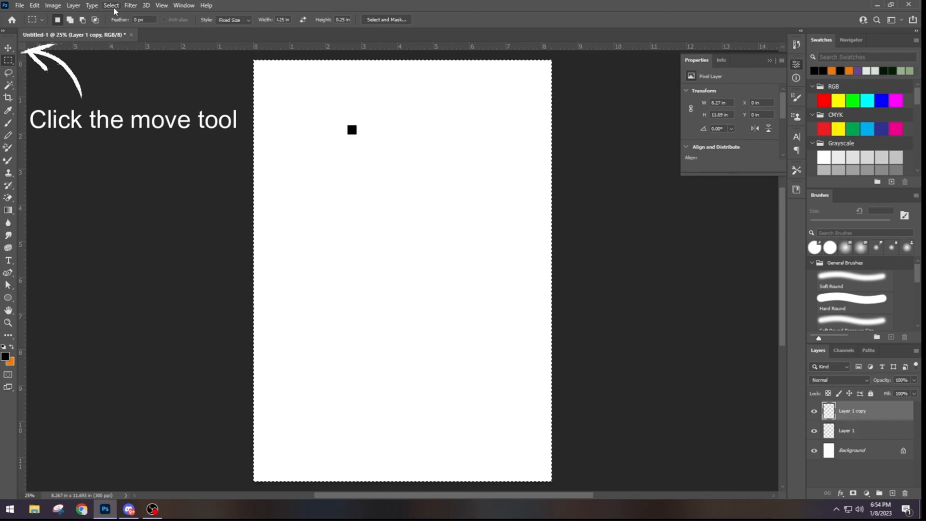
key(v)
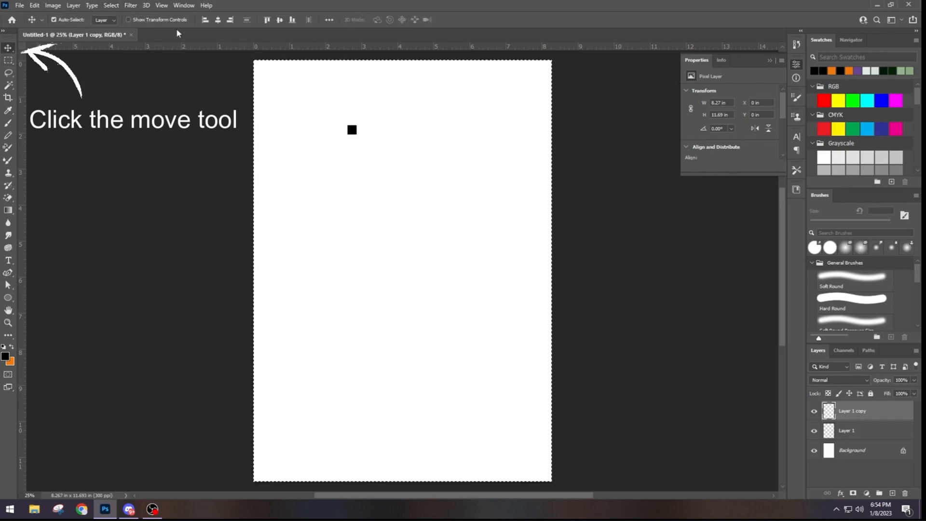
click(208, 22)
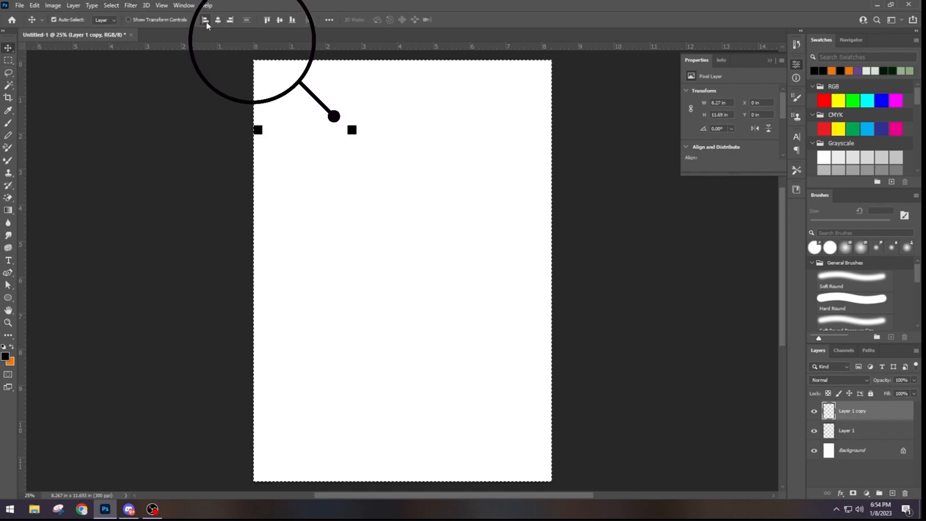
click(266, 21)
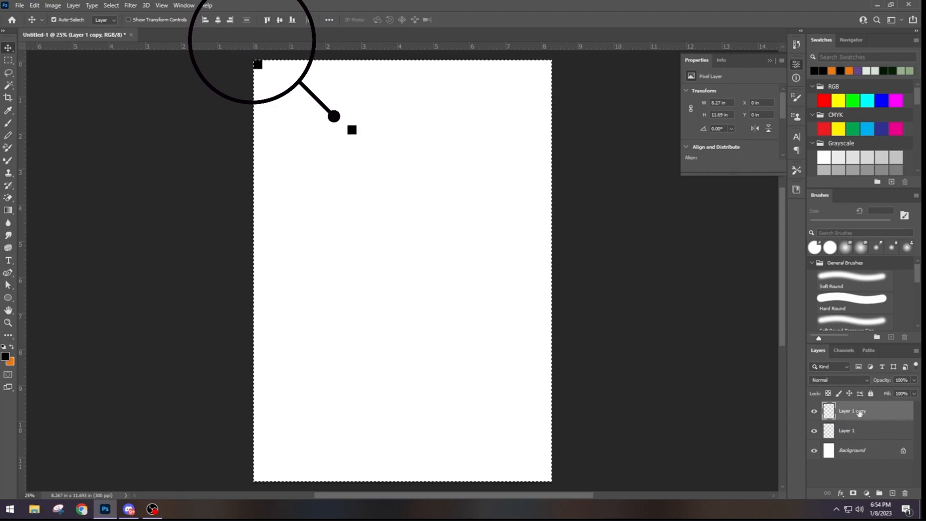
Align the original square on Layer 1 to the top-right corner of the canvas.
click(865, 435)
click(266, 21)
click(230, 21)
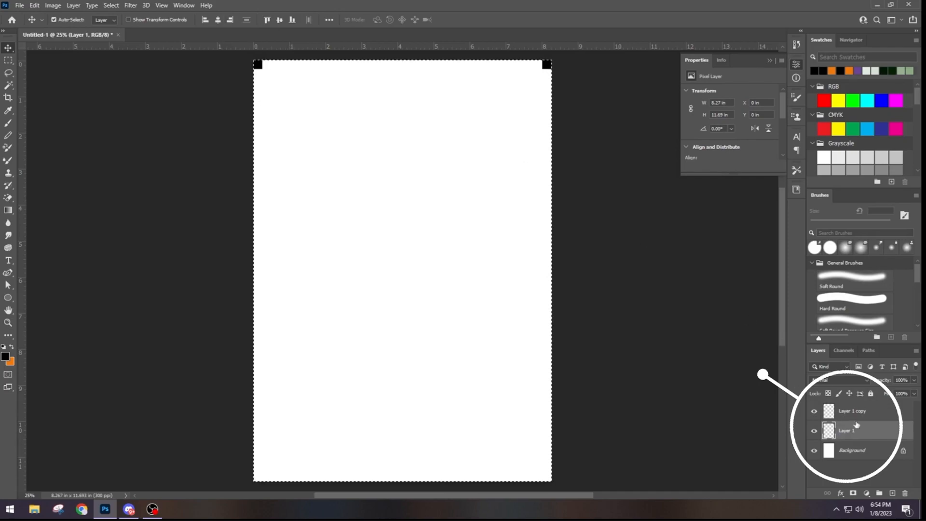
Duplicate both corner square layers together and align the copies to the bottom edge of the canvas.
click(867, 415)
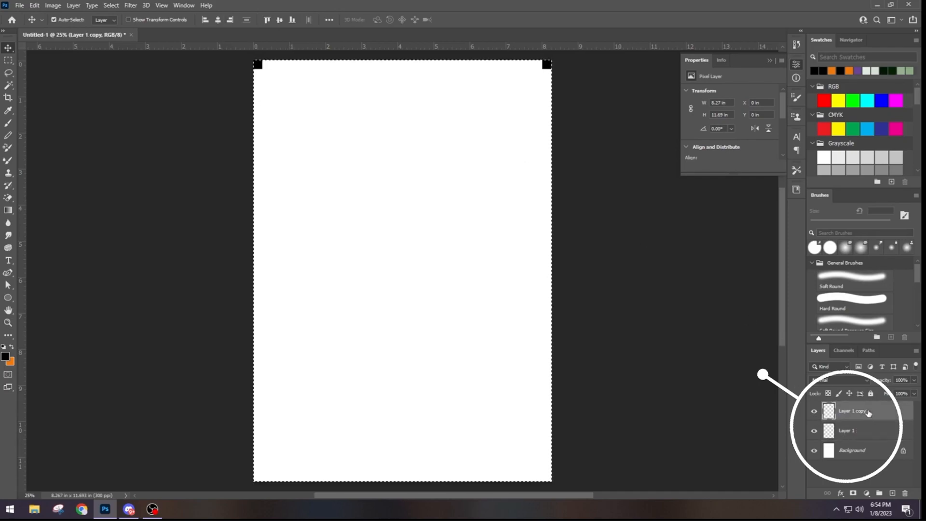
shift+click(867, 434)
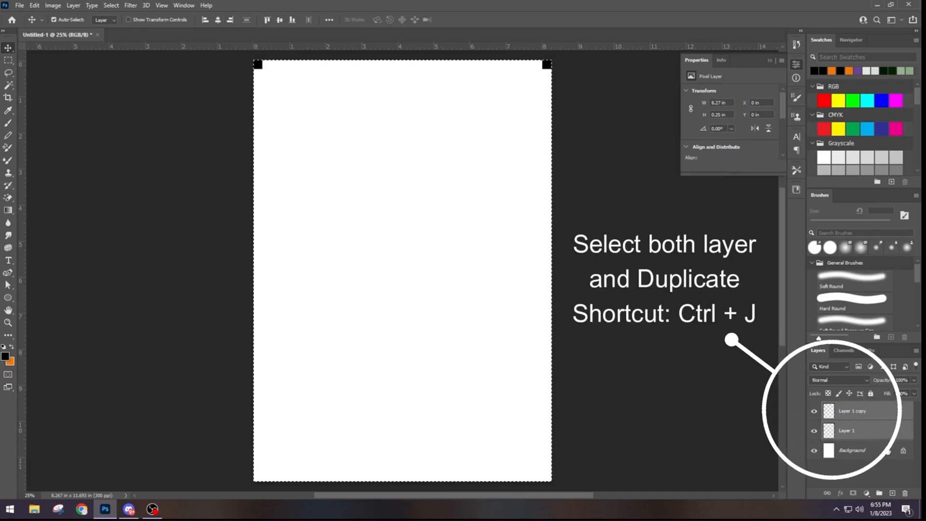
key(ctrl+j)
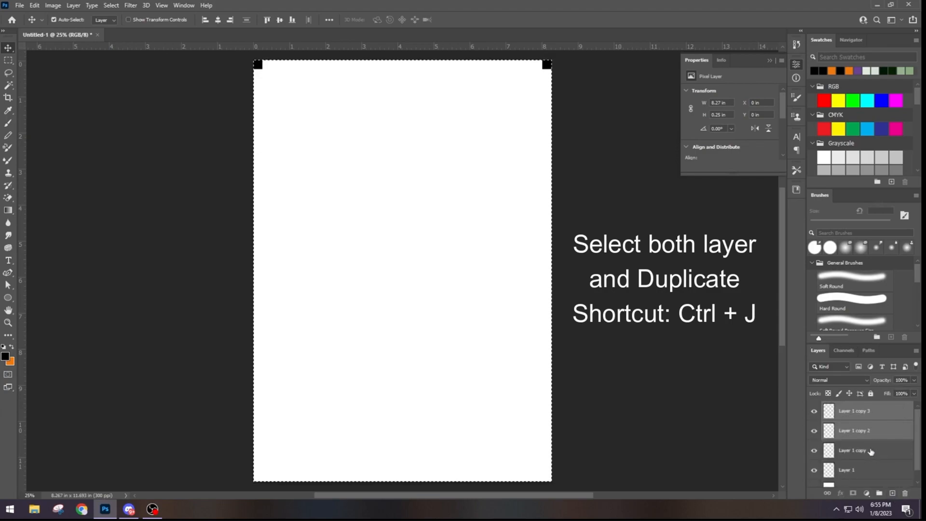
click(292, 20)
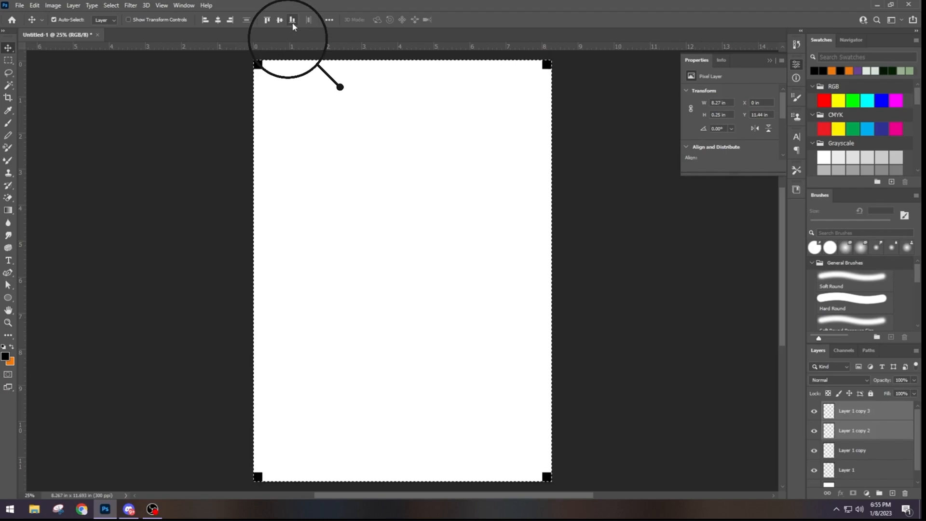
shift+click(869, 456)
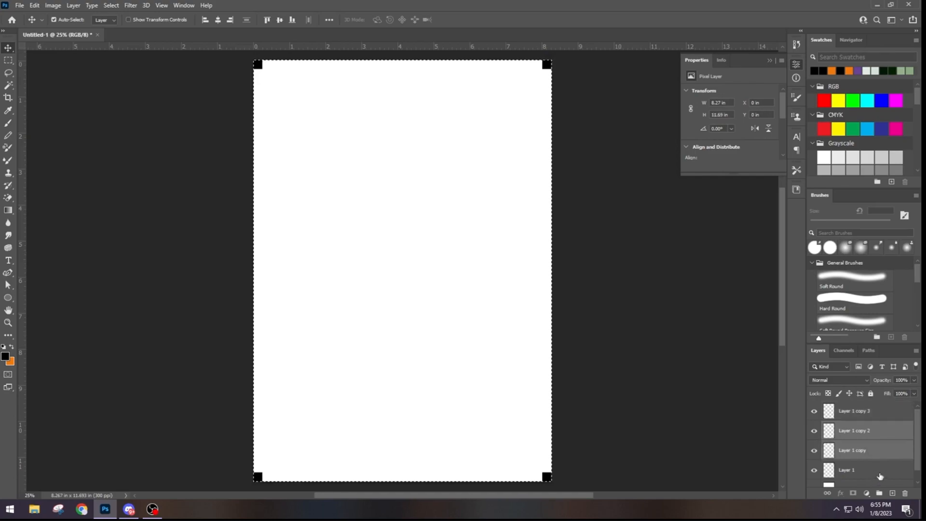
shift+click(880, 475)
shift+click(883, 410)
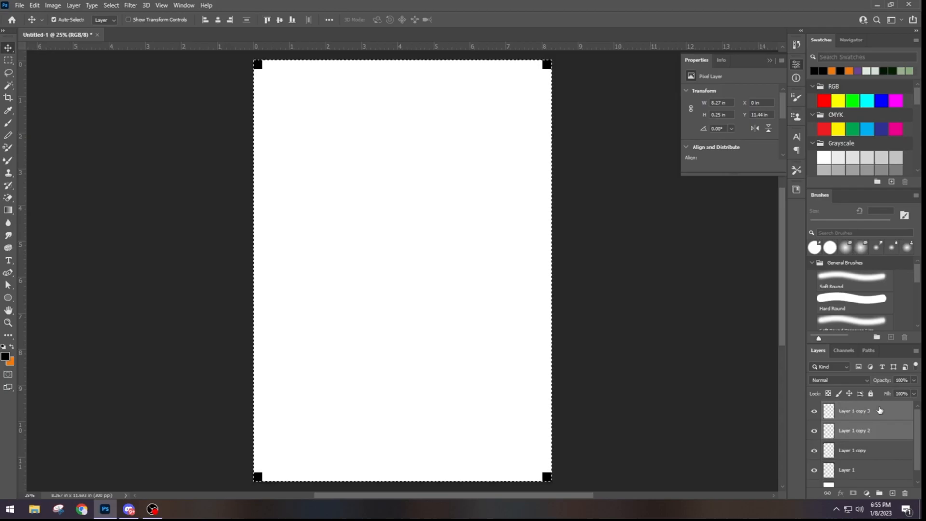
Select all four corner square layers and merge them into a single layer.
right_click(878, 457)
key(Escape)
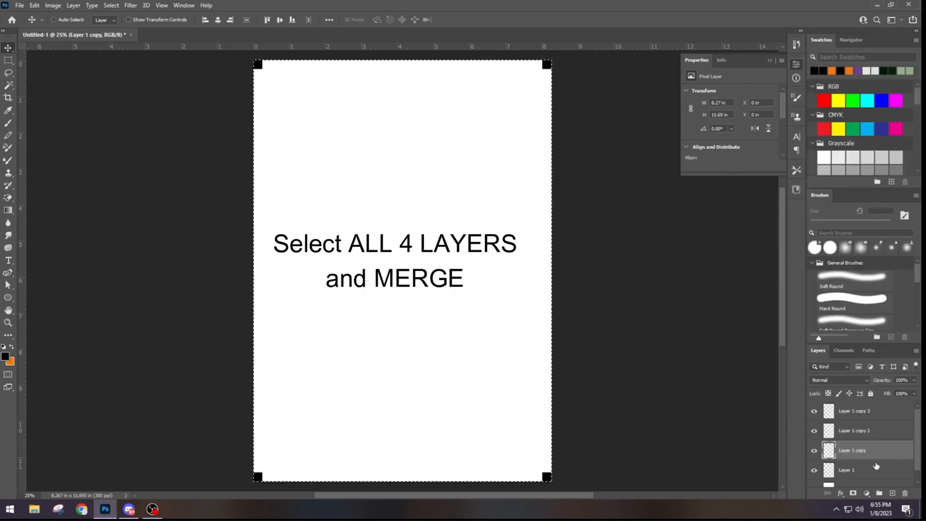
ctrl+click(877, 467)
ctrl+click(875, 433)
ctrl+click(880, 415)
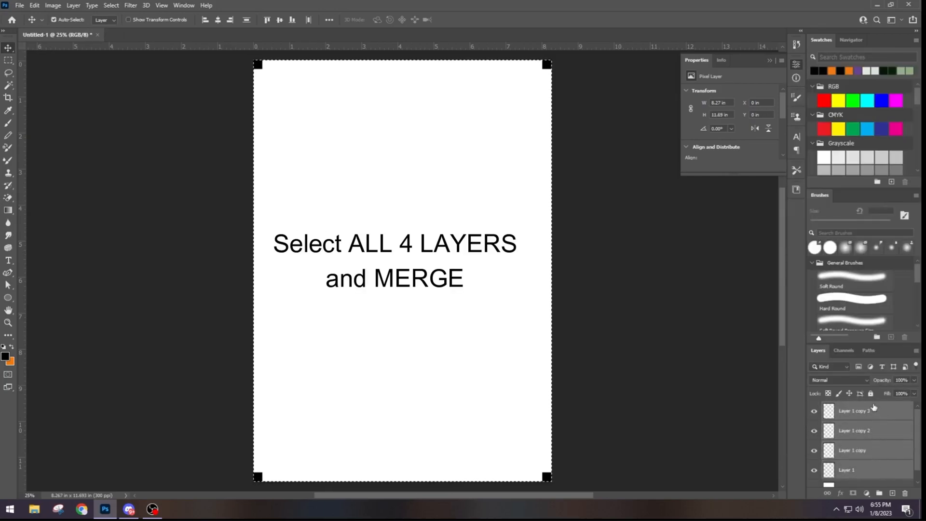
right_click(866, 436)
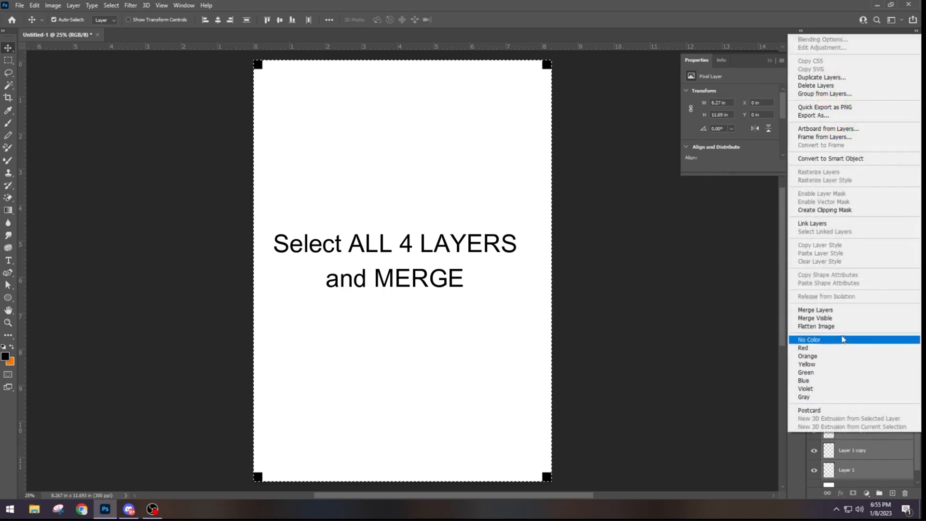
click(829, 310)
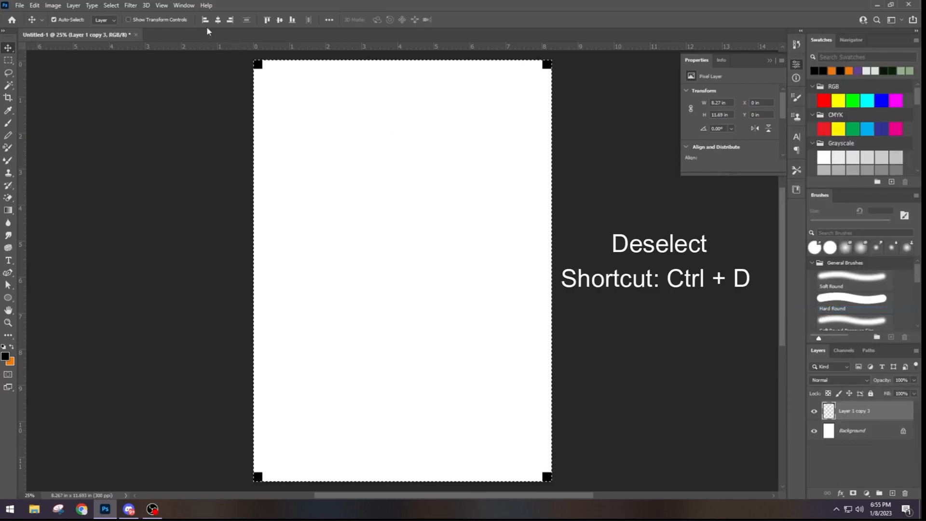
Deselect the whole-canvas selection and hide the Background layer.
click(107, 6)
click(121, 21)
click(646, 230)
click(814, 431)
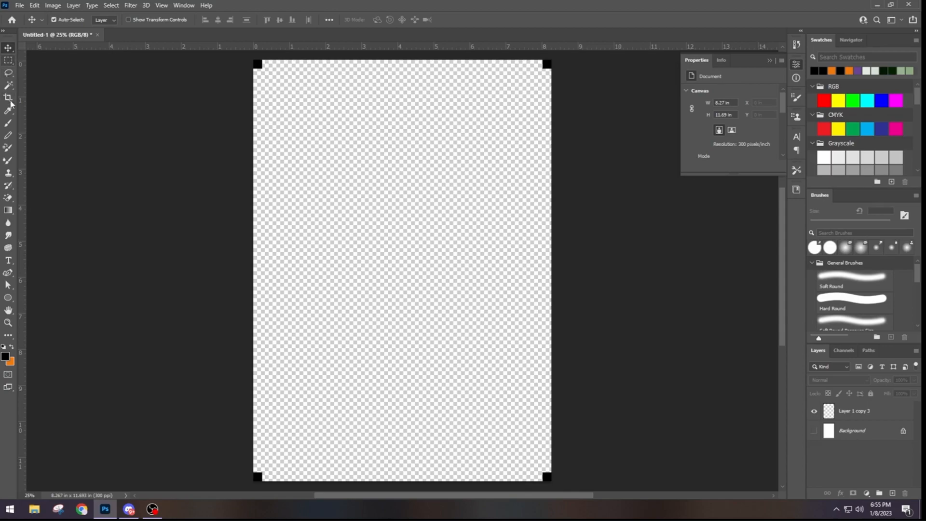
click(19, 6)
mouse_move(77, 247)
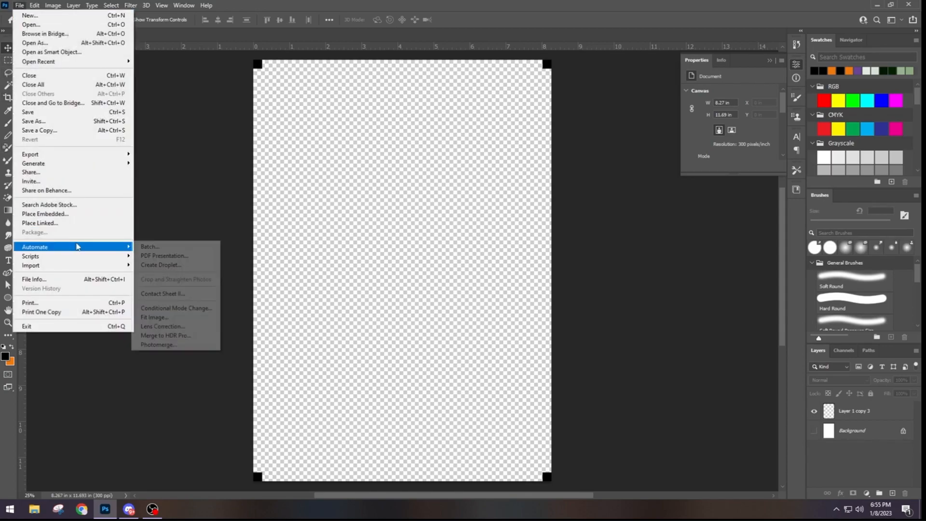
mouse_move(77, 267)
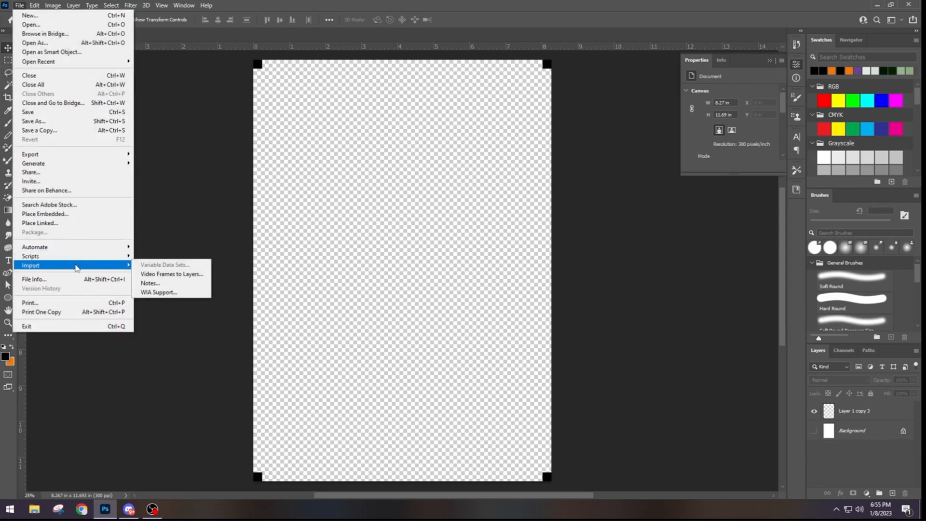
Rename the merged corner squares layer to "Registration mark".
click(852, 414)
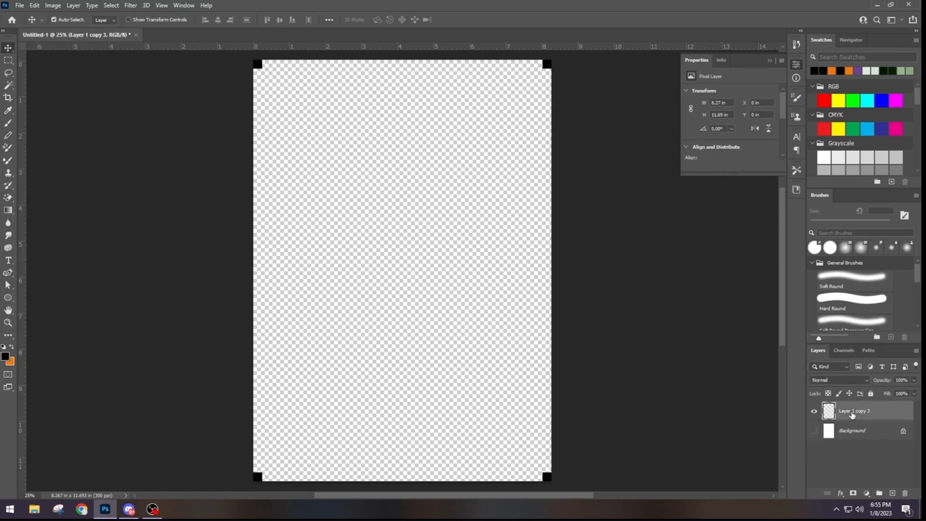
double_click(852, 413)
text(Ra)
key(Return)
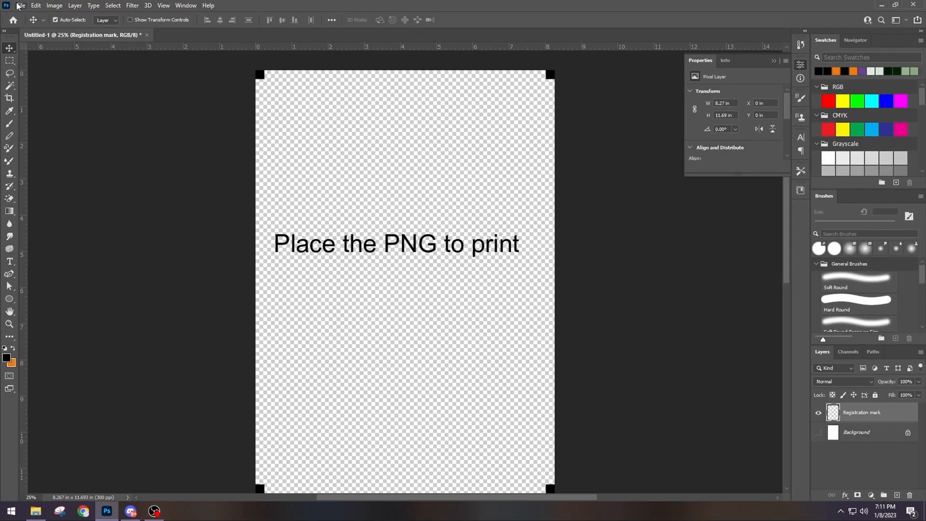
Place the "White Minimalist Aesthetic Thank You Circle Sticker (1)" image into the document as an embedded object.
click(19, 6)
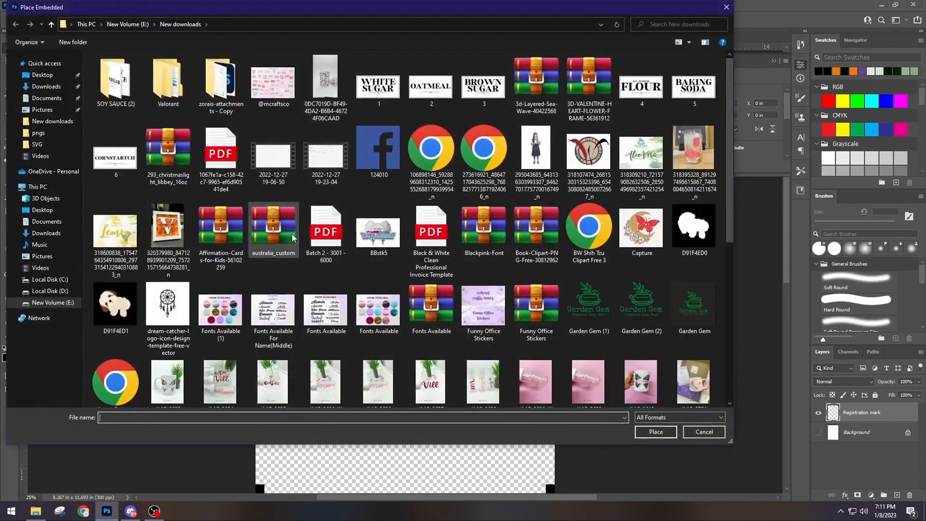
scroll(642, 367, down, 10)
double_click(656, 372)
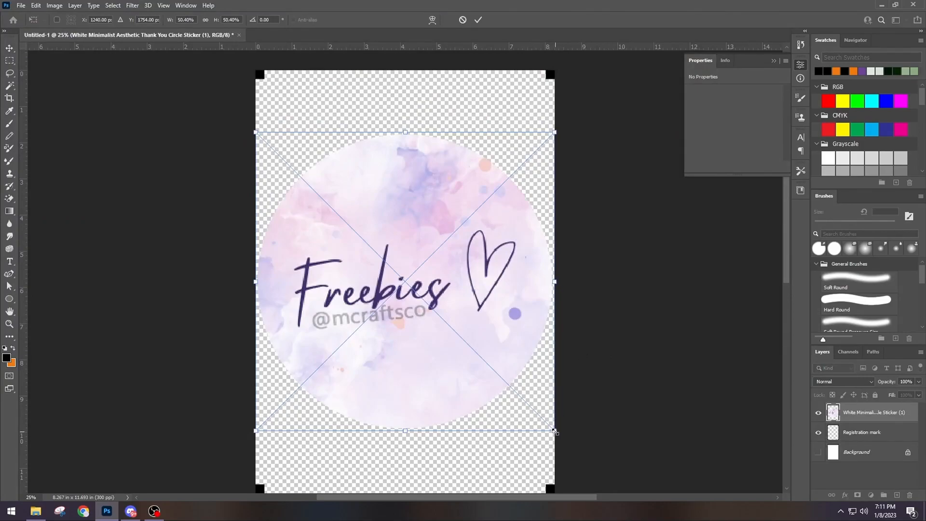
Scale the sticker down to about 1.49 in wide and position it just inside the upper-left registration mark.
drag(555, 430, 296, 203)
drag(299, 166, 286, 114)
click(477, 19)
click(359, 126)
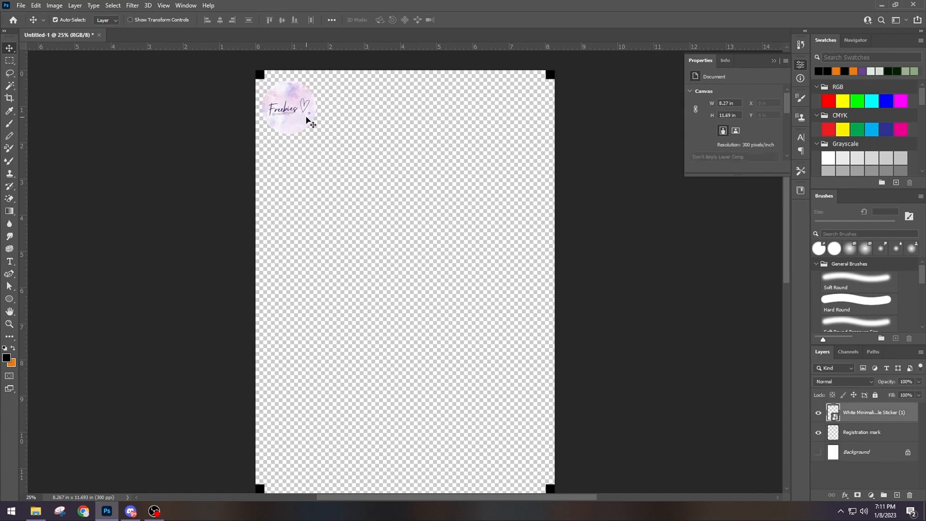
click(306, 120)
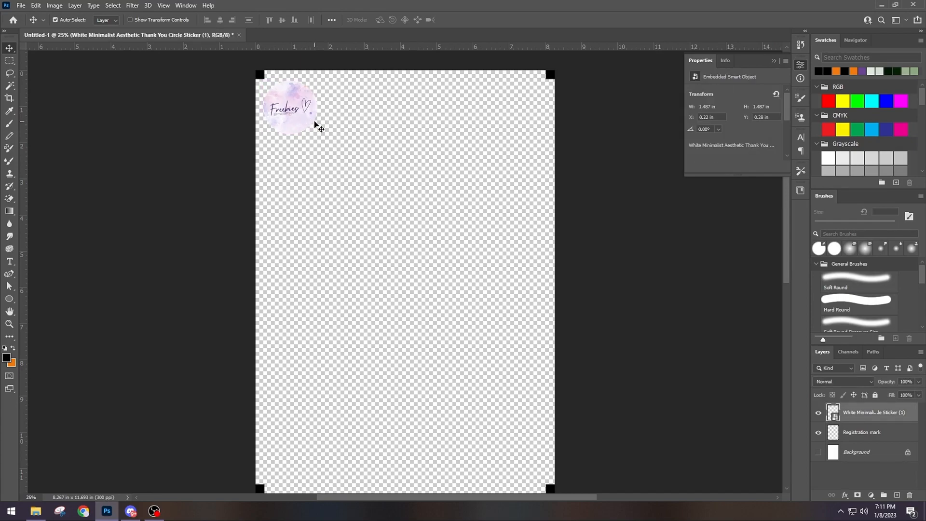
Duplicate the sticker layer four times and space the copies evenly to form a row of five across the page.
drag(884, 420, 897, 499)
drag(304, 118, 364, 119)
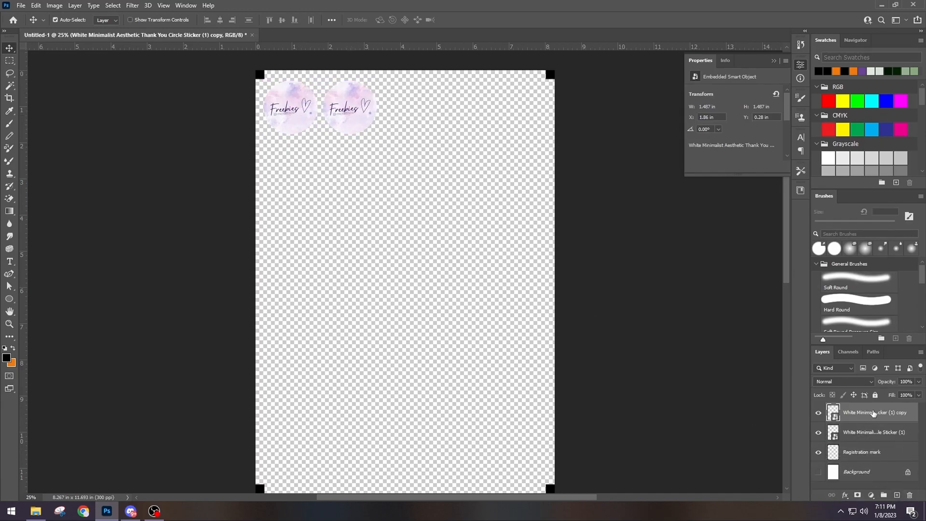
drag(877, 414, 897, 495)
drag(361, 116, 421, 116)
drag(877, 413, 897, 495)
drag(427, 117, 487, 118)
drag(877, 412, 897, 495)
drag(475, 114, 533, 113)
Select all five sticker layers and scale the row down slightly so it fits inside the page edges.
click(295, 126)
scroll(878, 446, down, 2)
scroll(878, 446, up, 3)
shift+click(878, 413)
key(ctrl+t)
drag(554, 135, 545, 133)
key(Return)
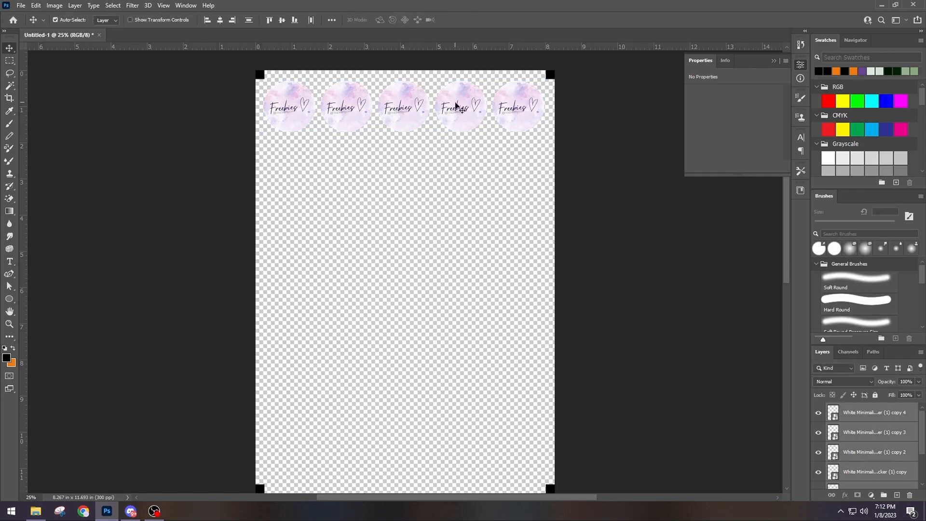
Duplicate the row of five stickers three times, stacking the copies below it to make four evenly spaced rows.
click(515, 114)
scroll(879, 447, down, 2)
shift+click(879, 447)
drag(877, 430, 897, 496)
drag(460, 120, 459, 177)
drag(875, 432, 897, 495)
drag(356, 173, 357, 230)
drag(872, 434, 897, 496)
drag(402, 226, 403, 284)
Add three more copies of the sticker row below the fourth, filling the page down to the lower marks with seven rows.
right_click(868, 432)
click(826, 33)
click(535, 136)
drag(465, 283, 465, 340)
drag(870, 472, 897, 495)
drag(451, 343, 451, 400)
drag(872, 452, 897, 496)
drag(451, 401, 451, 458)
Deselect the layers and quick-export the sticker sheet as a PNG named "Freeies sticker" to the Desktop.
click(746, 332)
scroll(742, 332, down, 3)
scroll(742, 332, up, 3)
click(20, 6)
mouse_move(48, 155)
click(172, 156)
text(Fr)
click(42, 75)
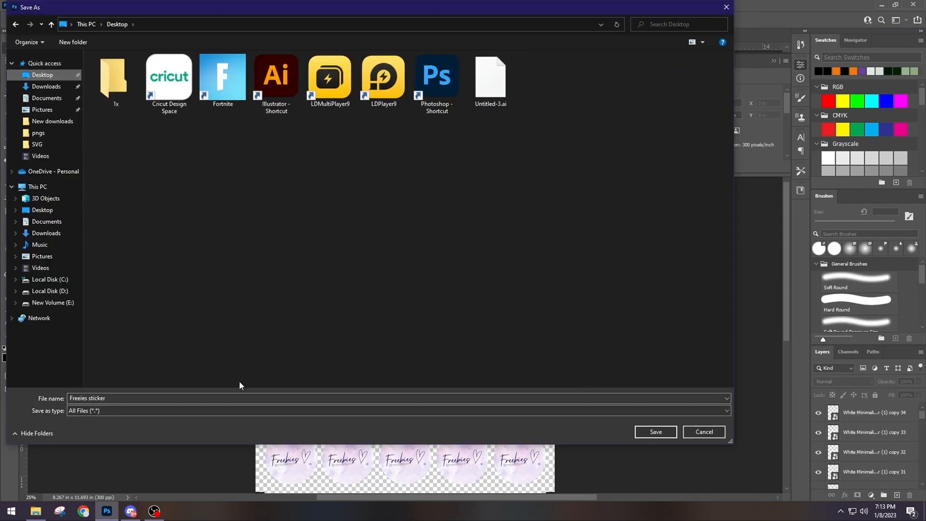
click(656, 431)
Set up the EPSON L3210 Series print job with A4 210 x 297 mm size, Epson Matte paper and High quality.
scroll(511, 301, down, 1)
click(21, 5)
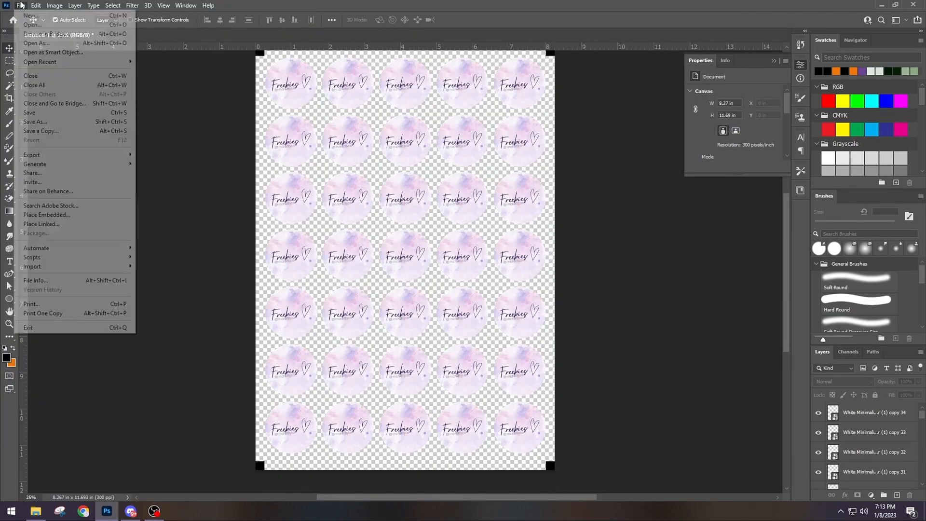
click(80, 304)
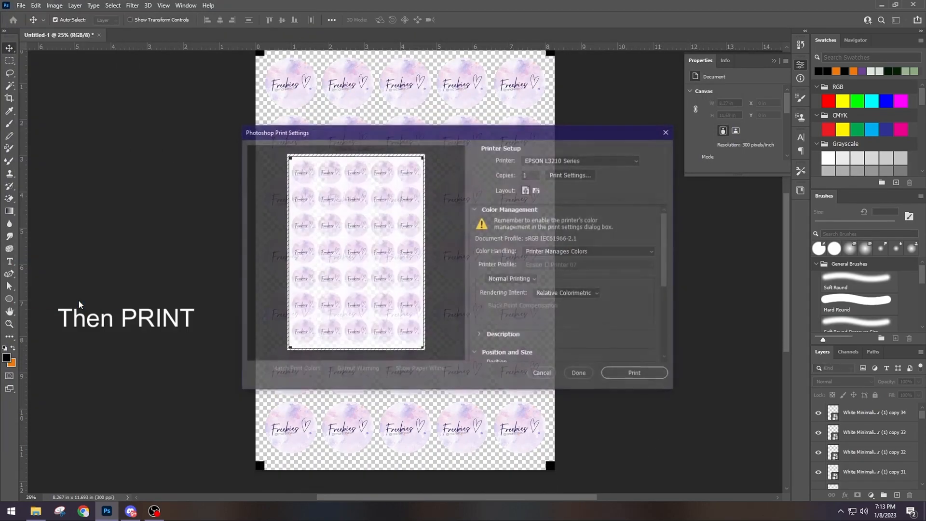
click(581, 174)
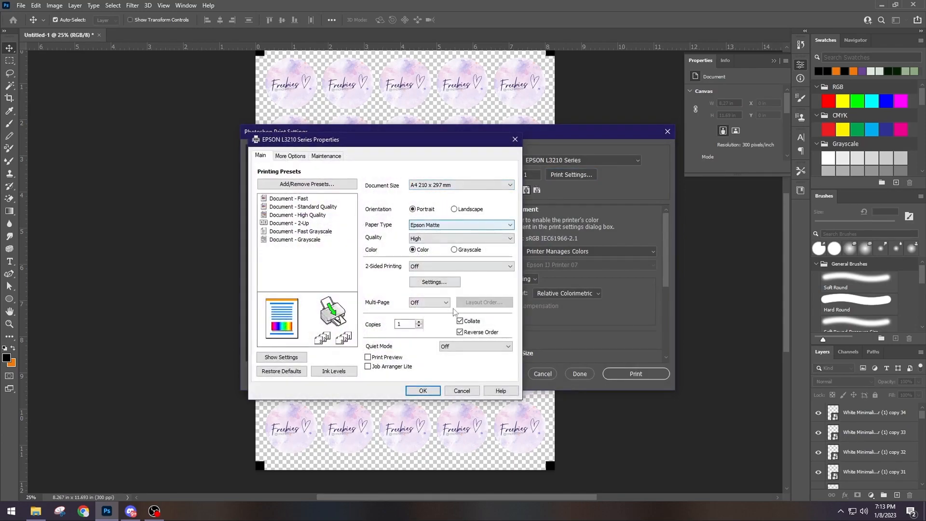
click(423, 391)
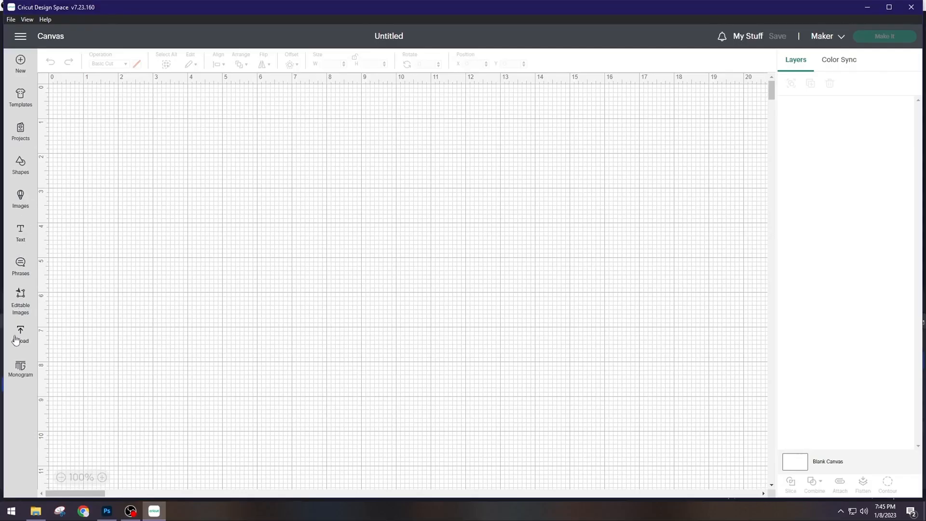
In Cricut Design Space, load the "Freeies sticker" PNG from the Desktop for upload and set its image type to Complex.
click(20, 333)
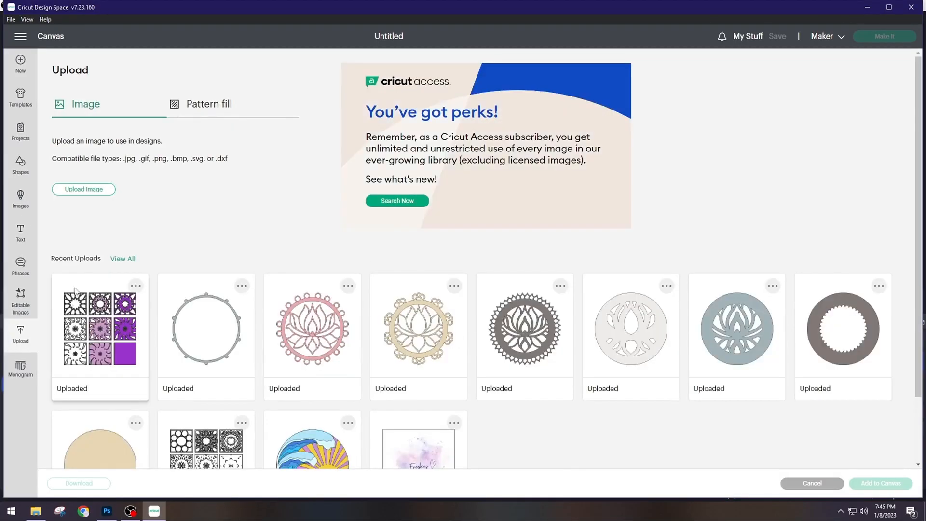
click(101, 190)
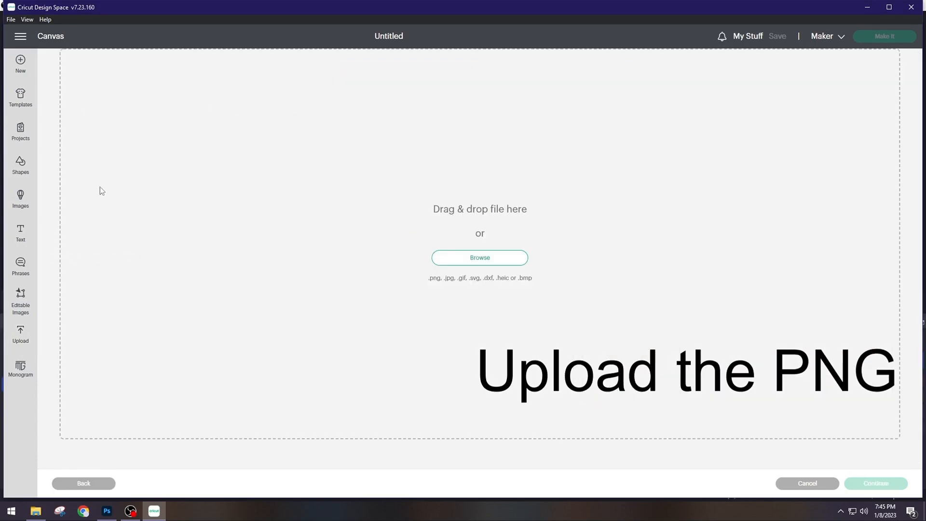
click(478, 258)
click(314, 111)
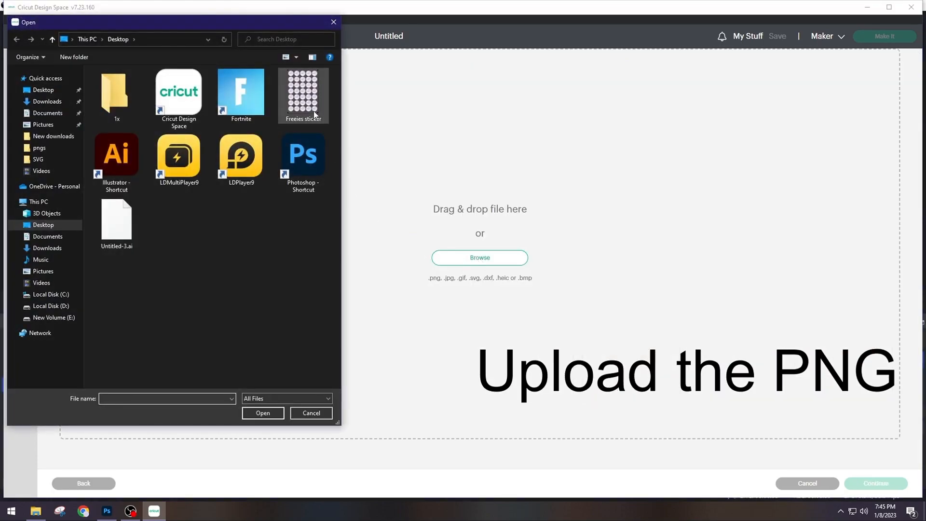
double_click(313, 111)
click(532, 265)
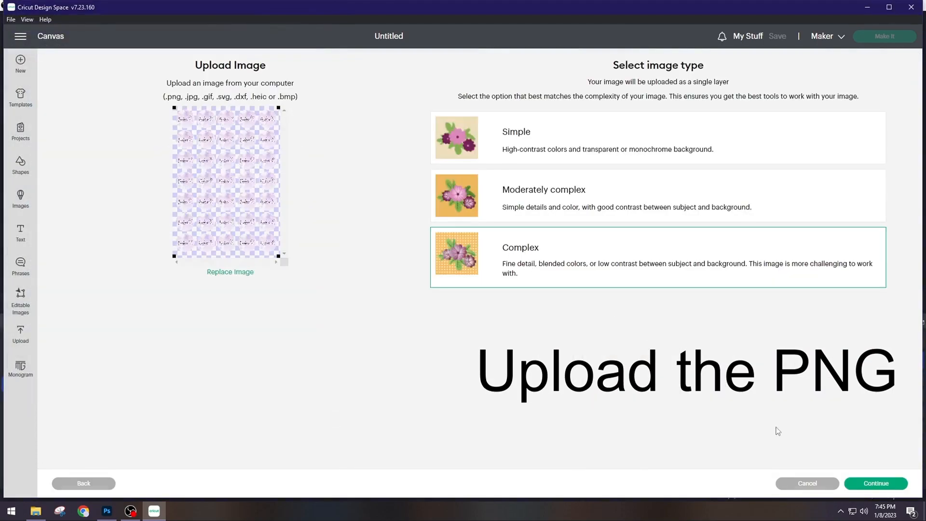
click(849, 484)
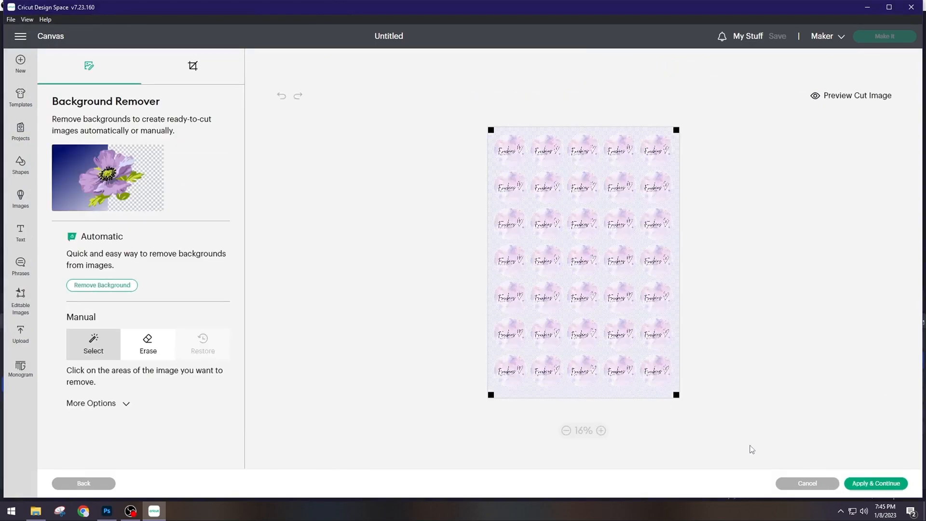
Apply the image without removing any background, upload it as a Cut Image and add it to the canvas.
click(868, 483)
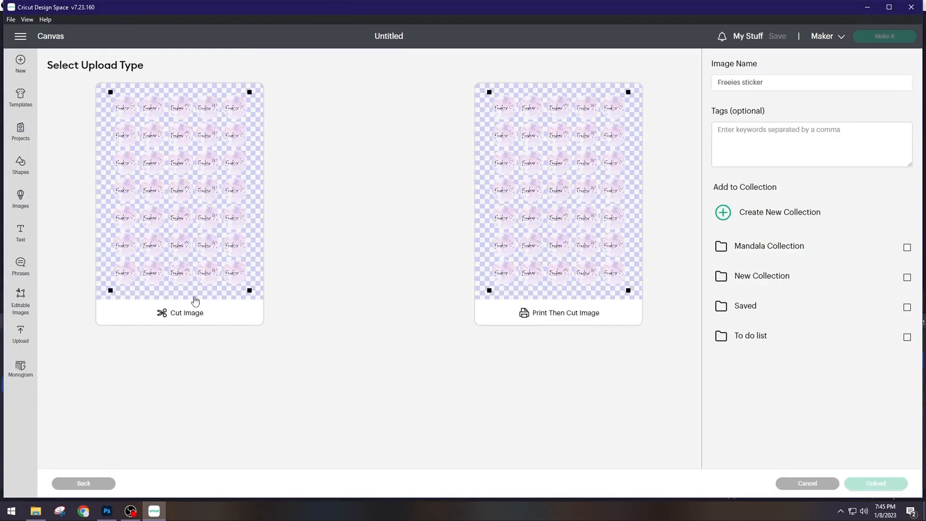
click(212, 256)
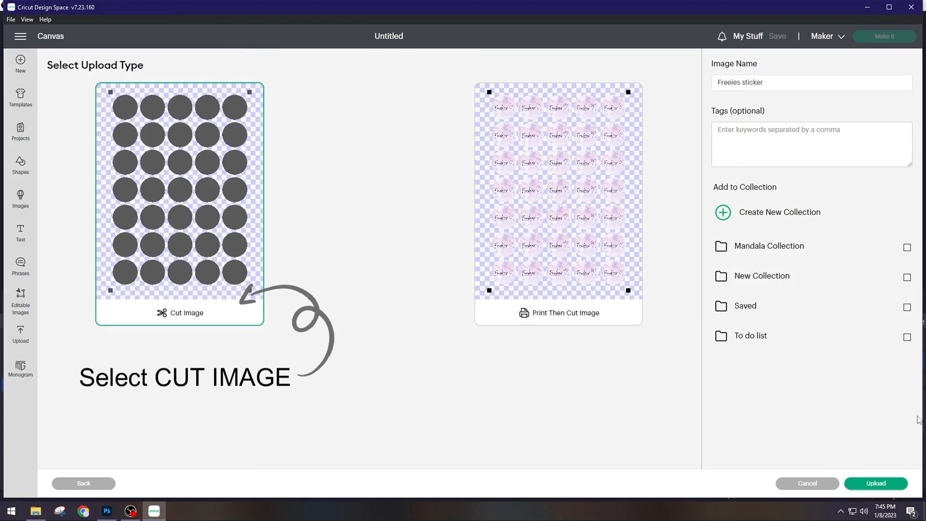
click(900, 483)
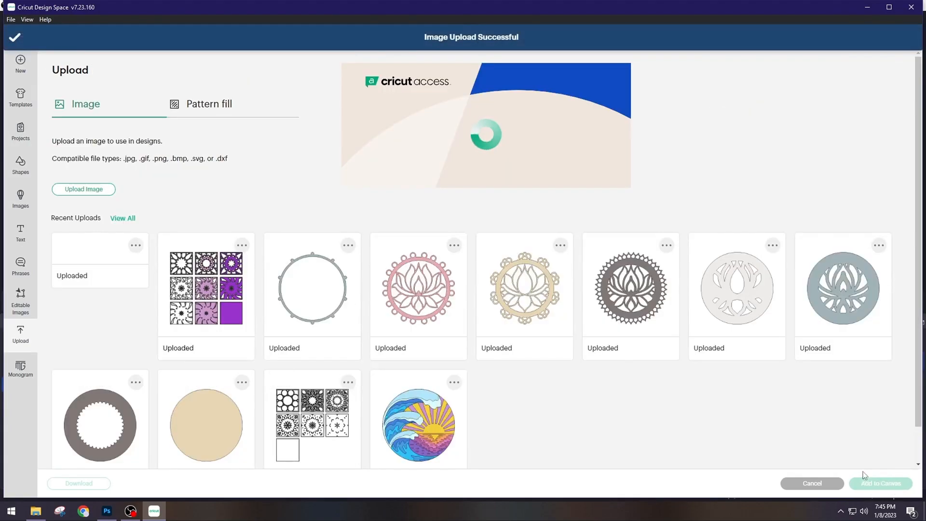
click(109, 346)
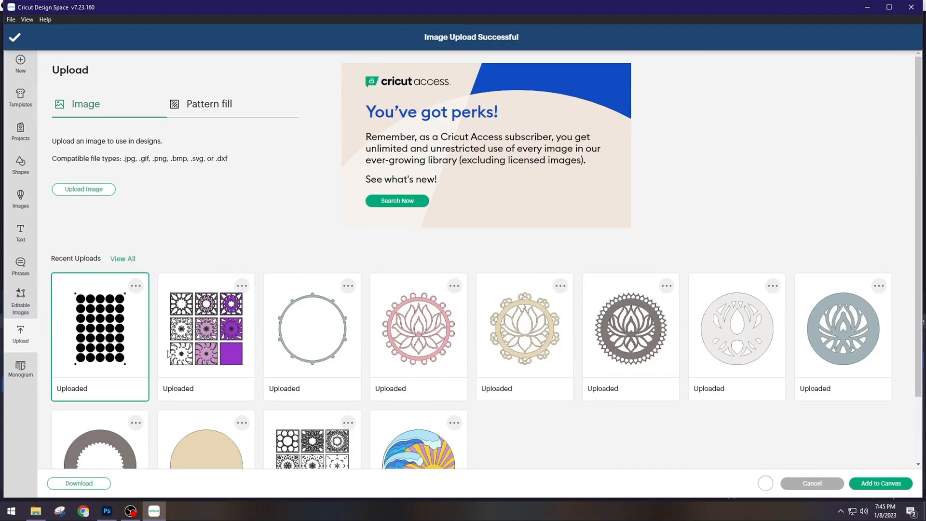
click(888, 484)
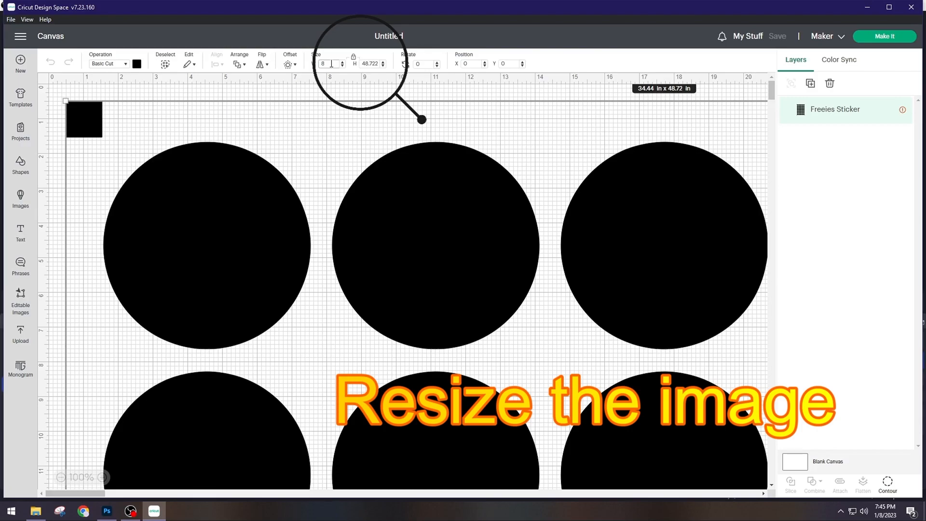
Set the sticker sheet's width on the canvas to 8.267 in.
text(.2)
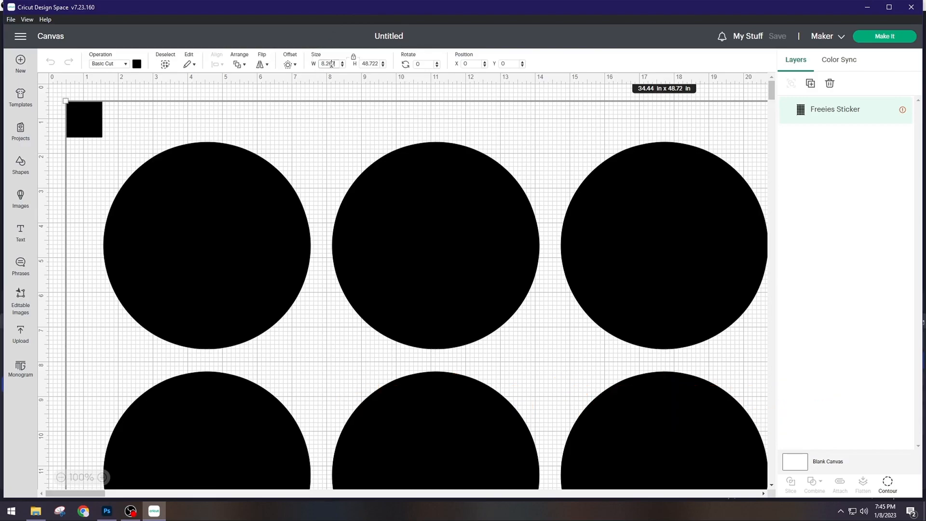
text(67)
key(Return)
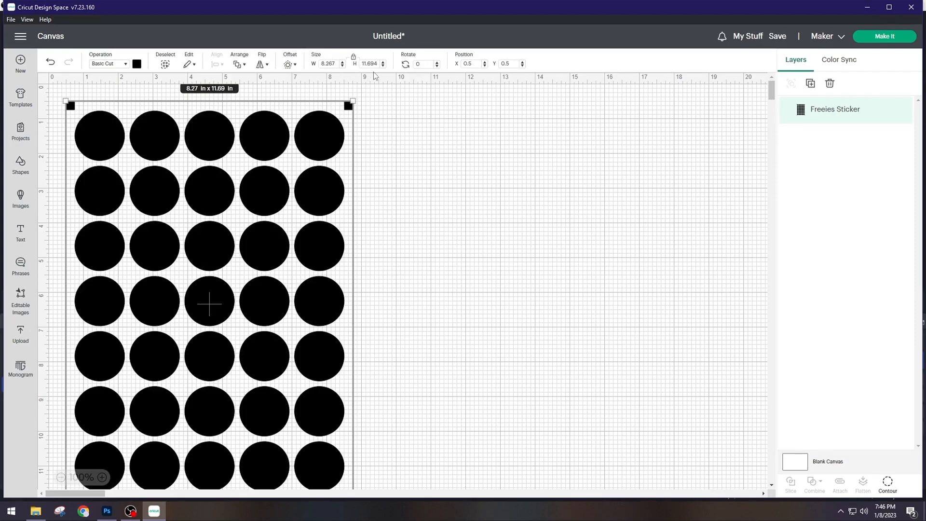
Prepare the sheet for cutting on a 12 in x 24 in mat and continue to the material setup.
click(893, 38)
click(501, 51)
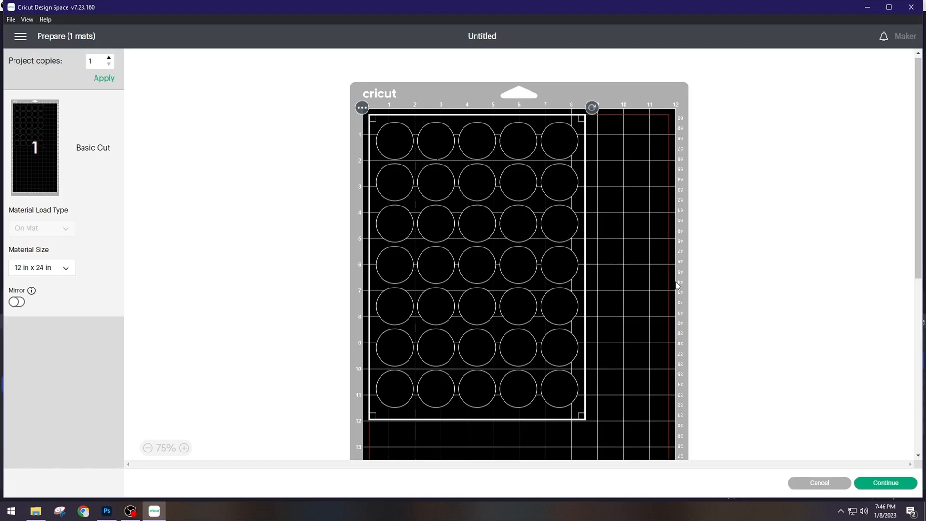
click(885, 483)
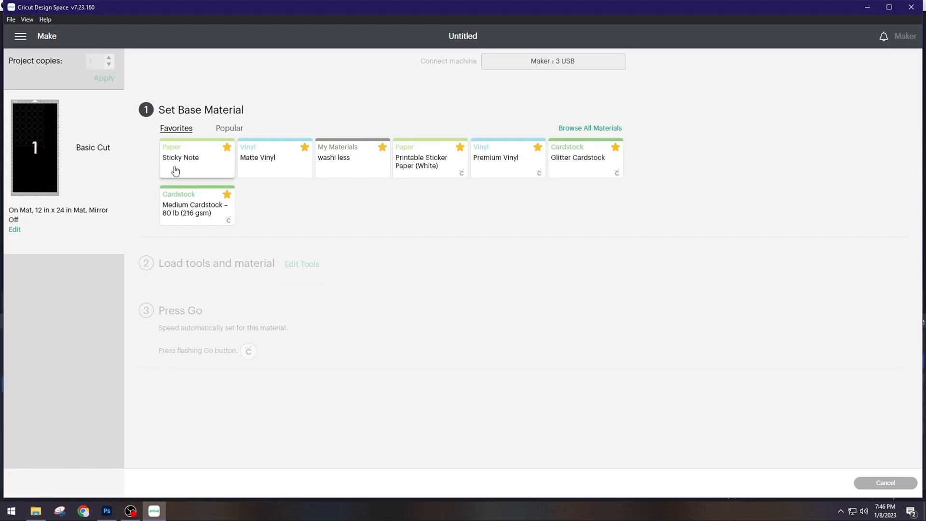
Search all materials for "washi", set the base material to "washi less" and the pressure to Less.
click(589, 129)
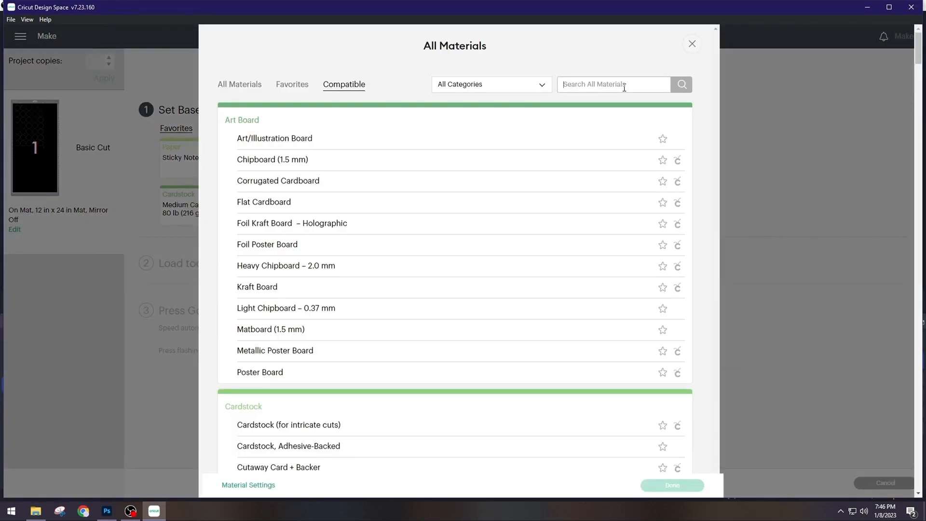
text(washi)
key(Return)
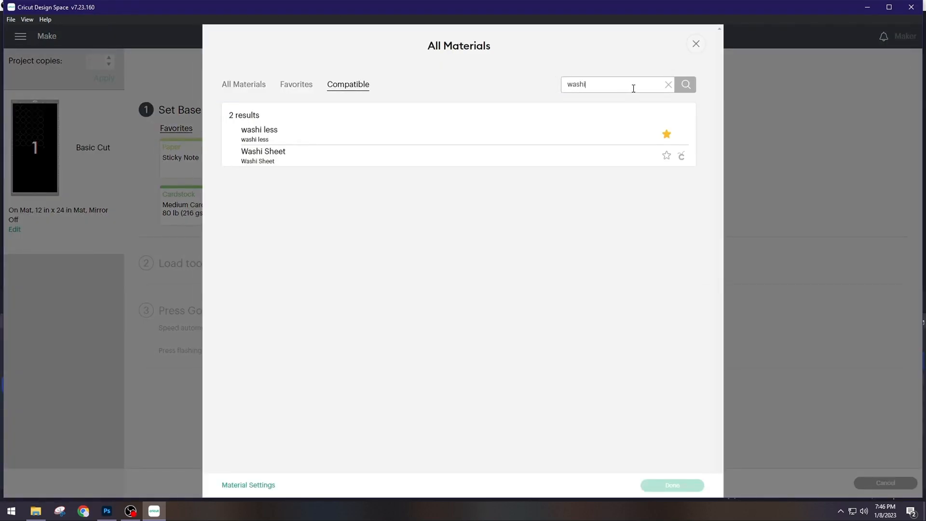
click(453, 137)
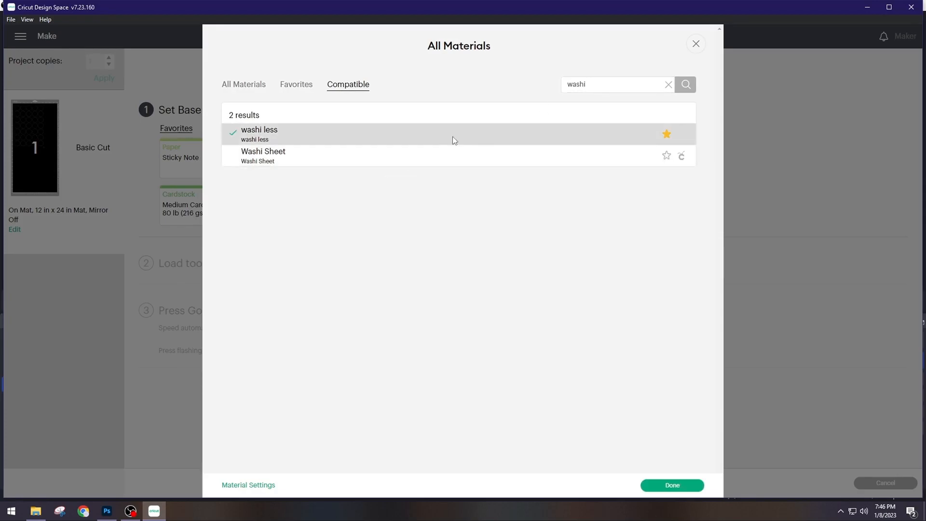
click(671, 487)
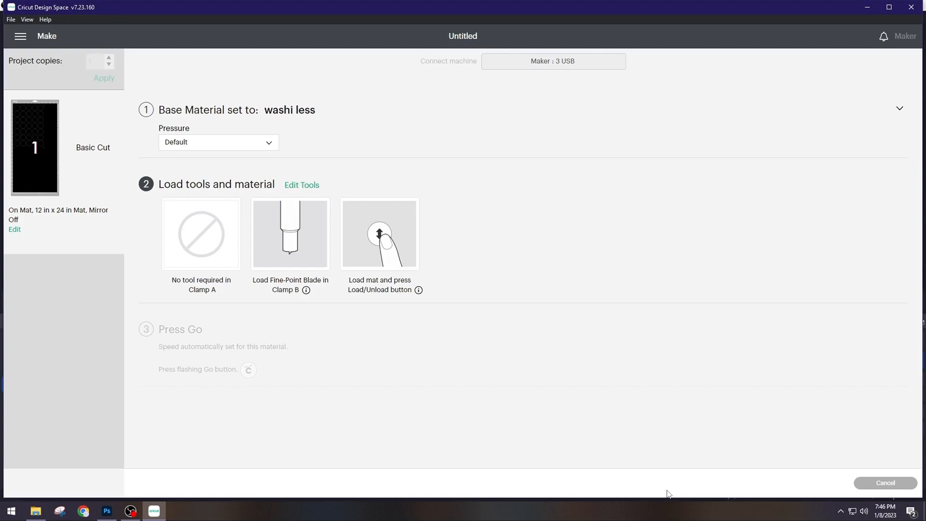
click(217, 142)
click(224, 192)
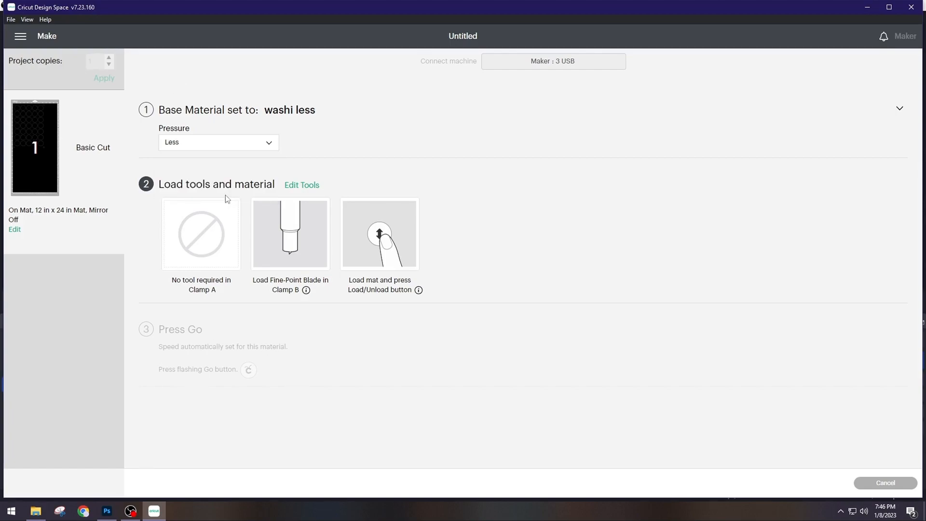